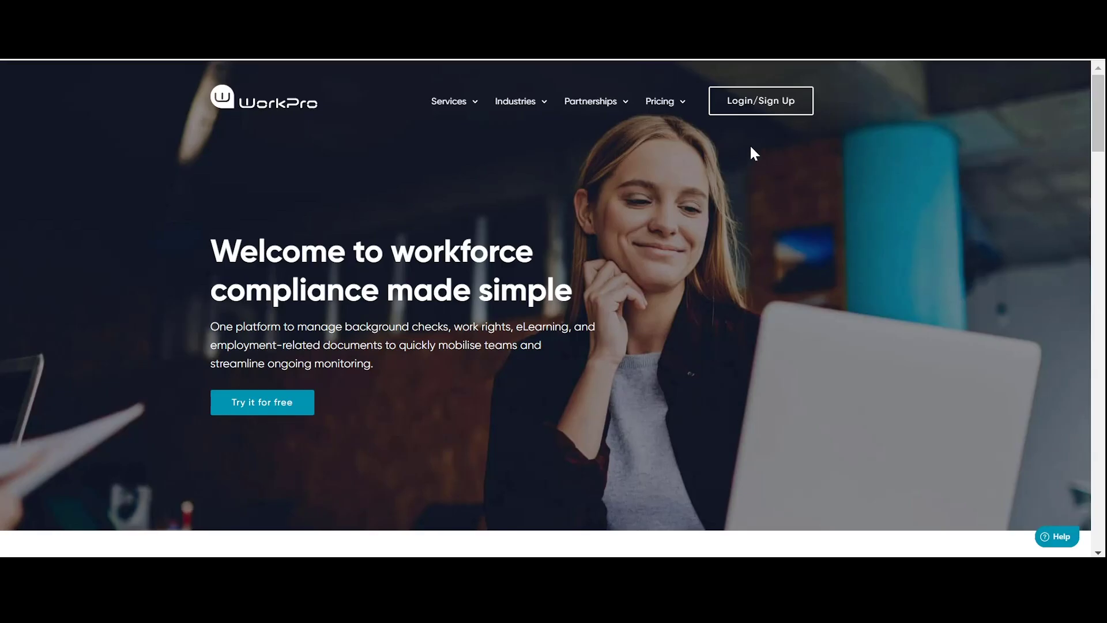
# Sign in to WorkPro AUS with the saved client username and autofilled password.
pyautogui.click(786, 102)
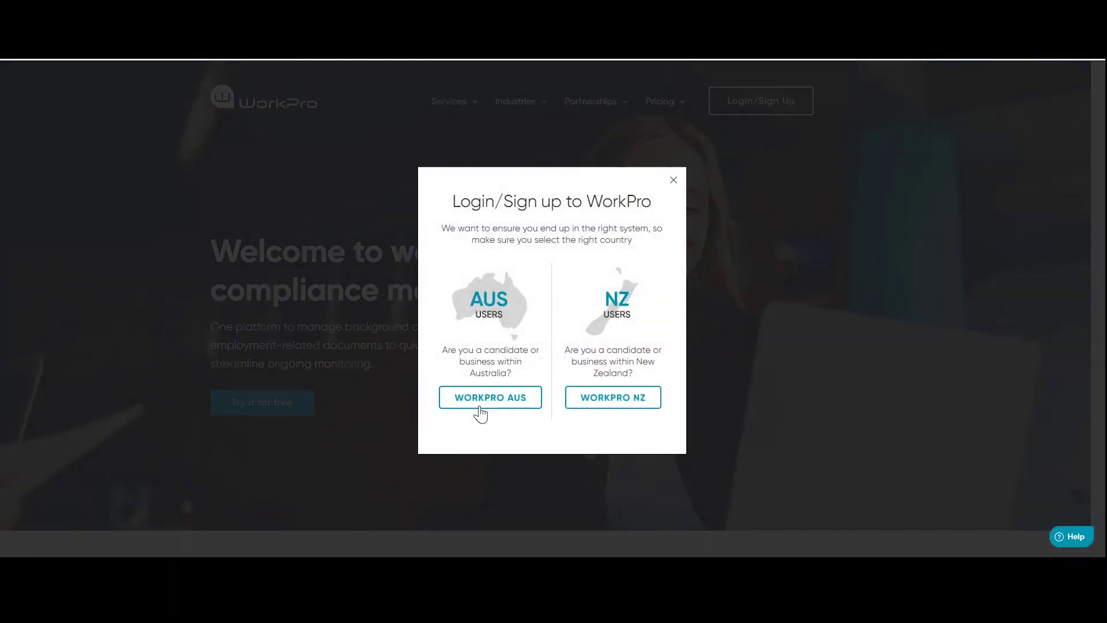
pyautogui.click(480, 407)
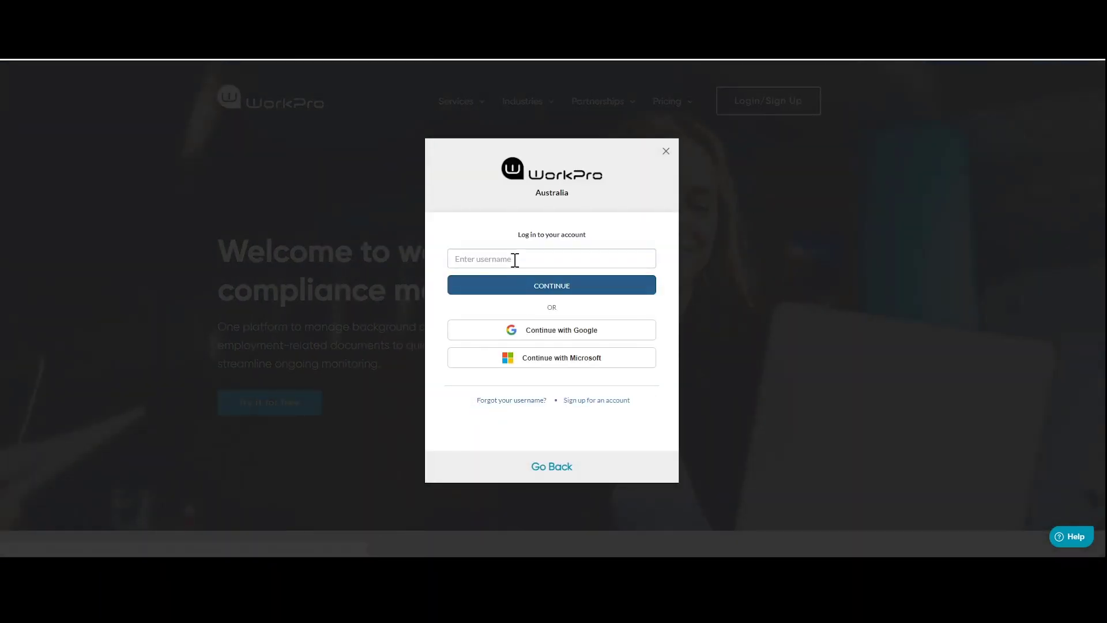
pyautogui.click(515, 260)
pyautogui.click(504, 312)
pyautogui.click(544, 293)
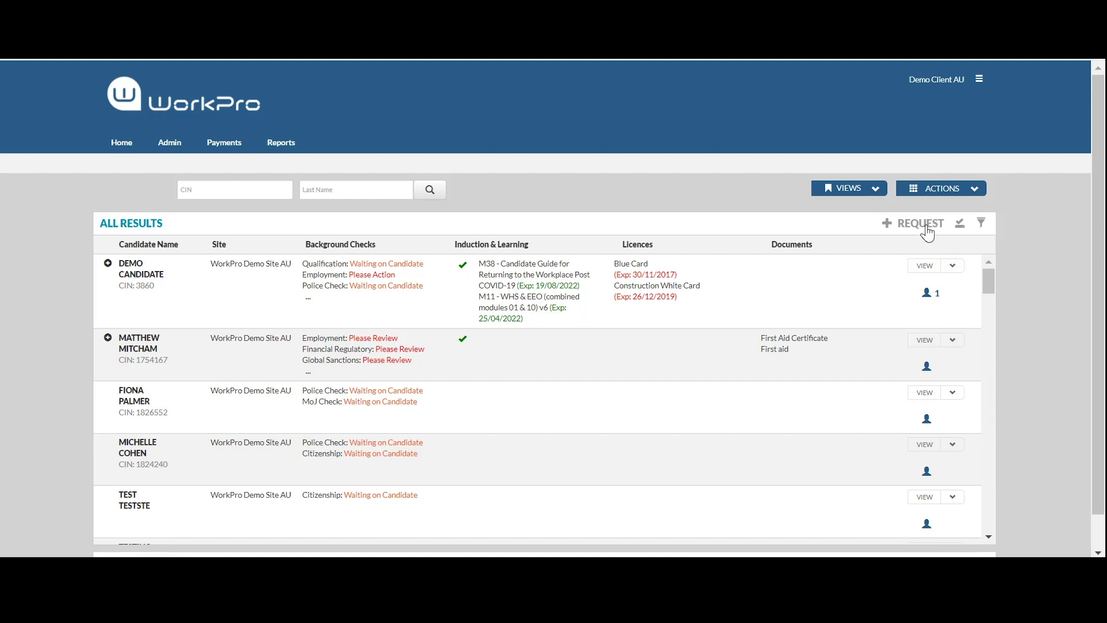
pyautogui.click(927, 228)
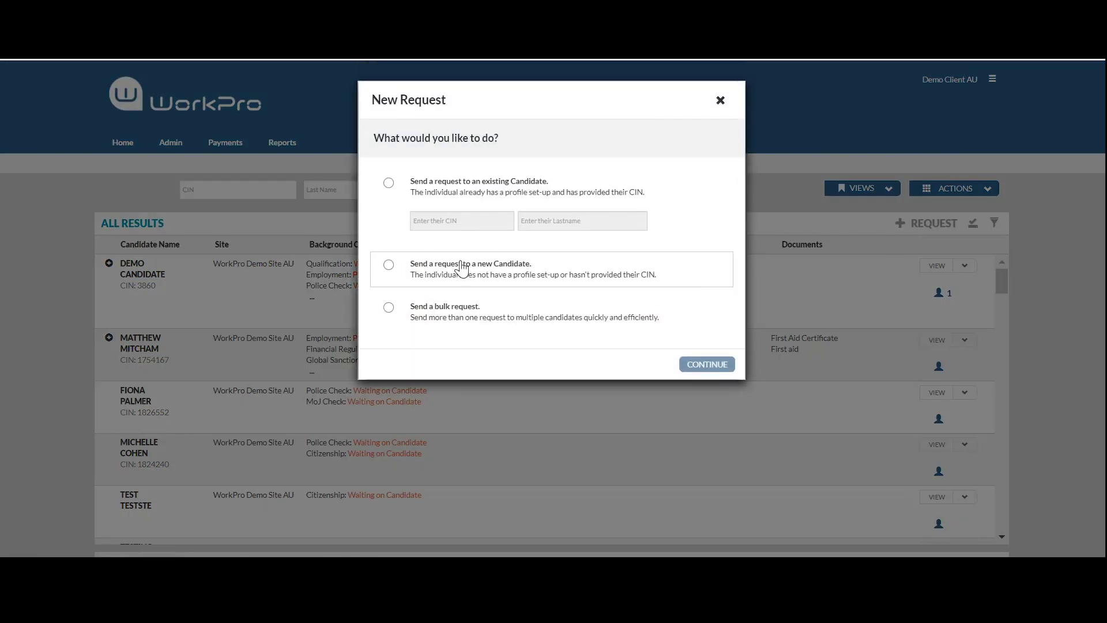
pyautogui.click(462, 267)
pyautogui.click(707, 364)
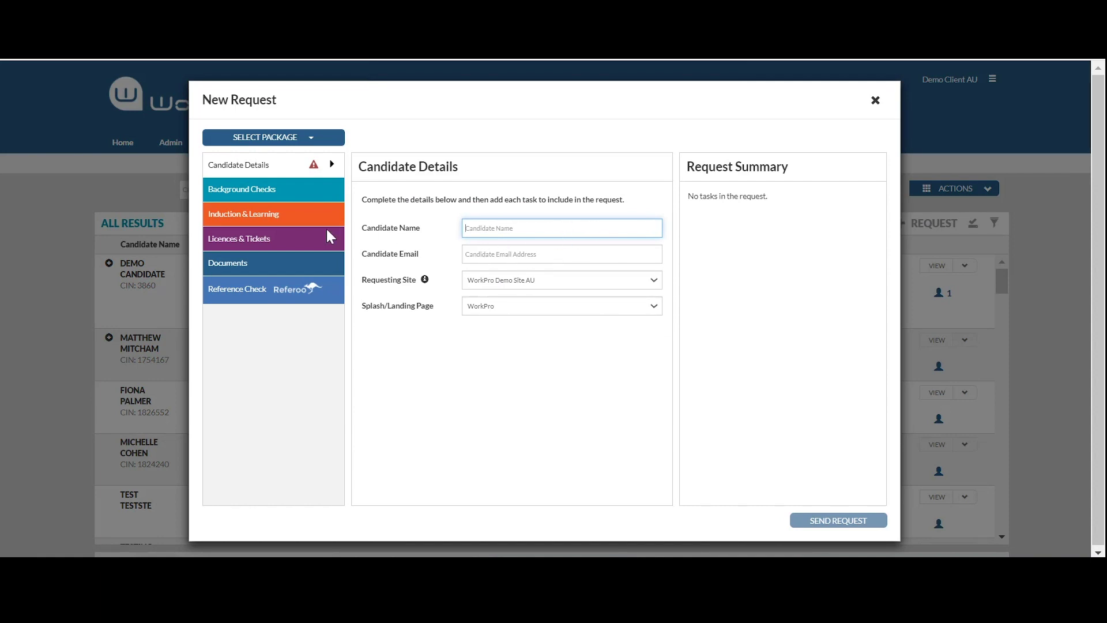
pyautogui.click(234, 196)
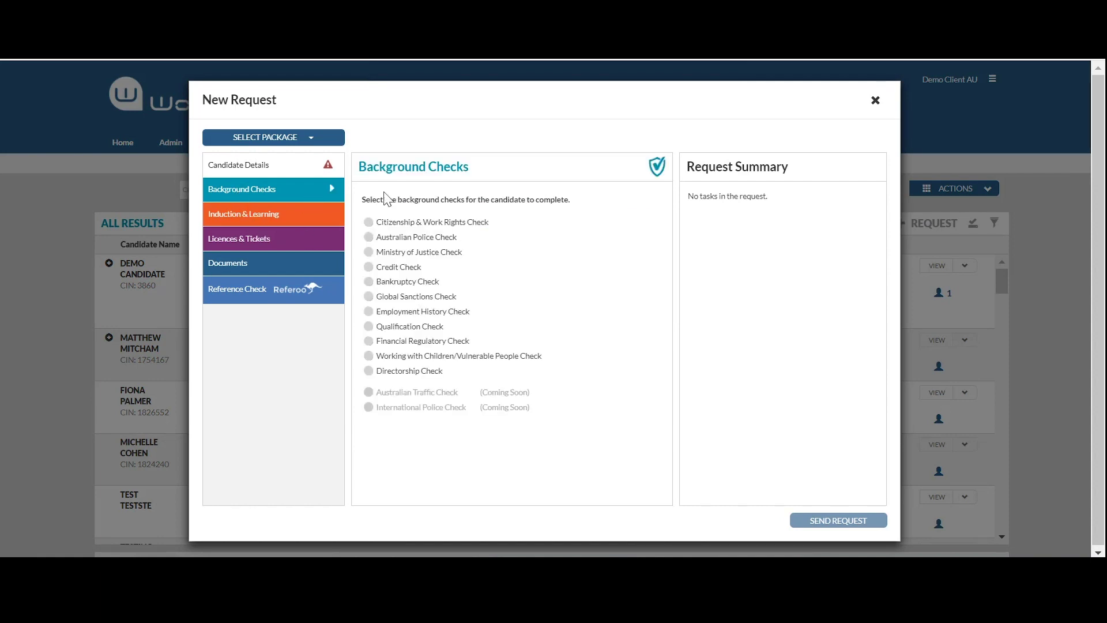
pyautogui.click(397, 327)
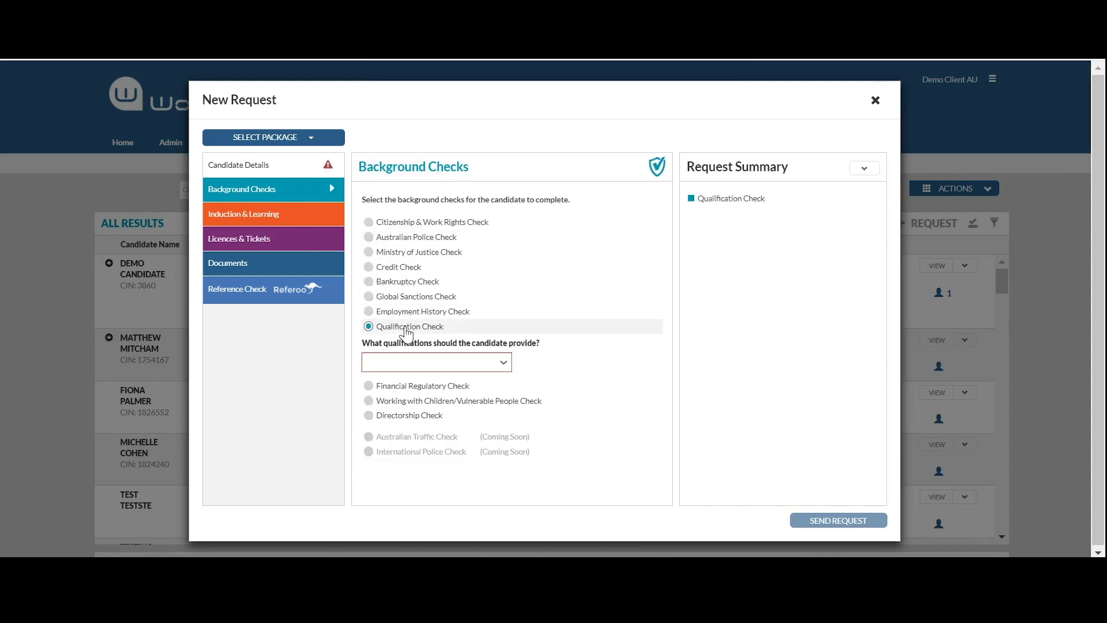
pyautogui.click(414, 363)
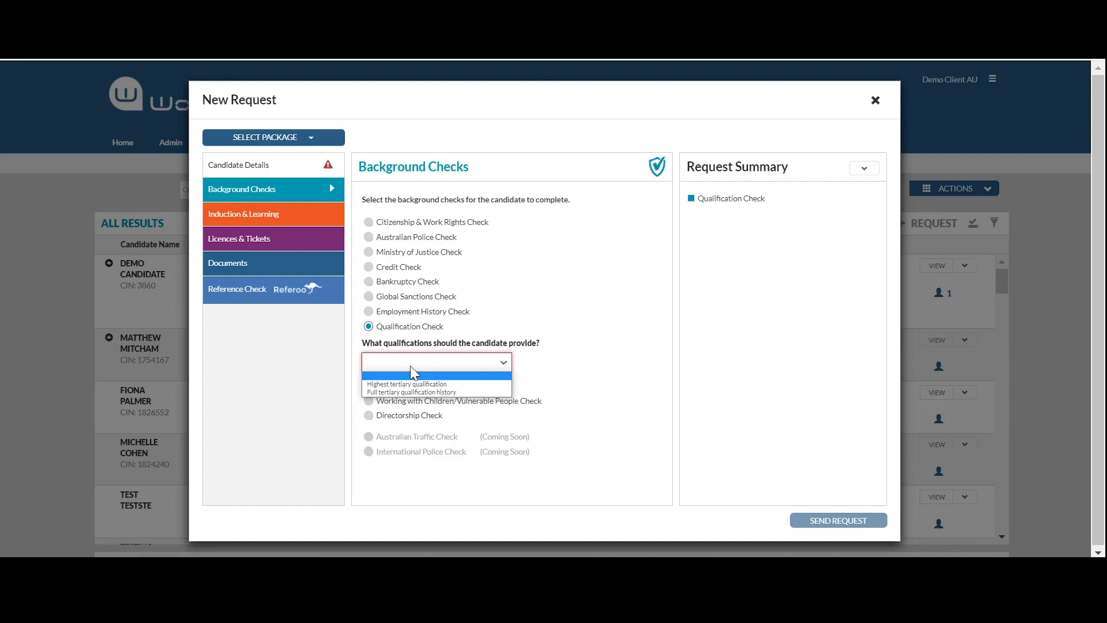
pyautogui.click(414, 384)
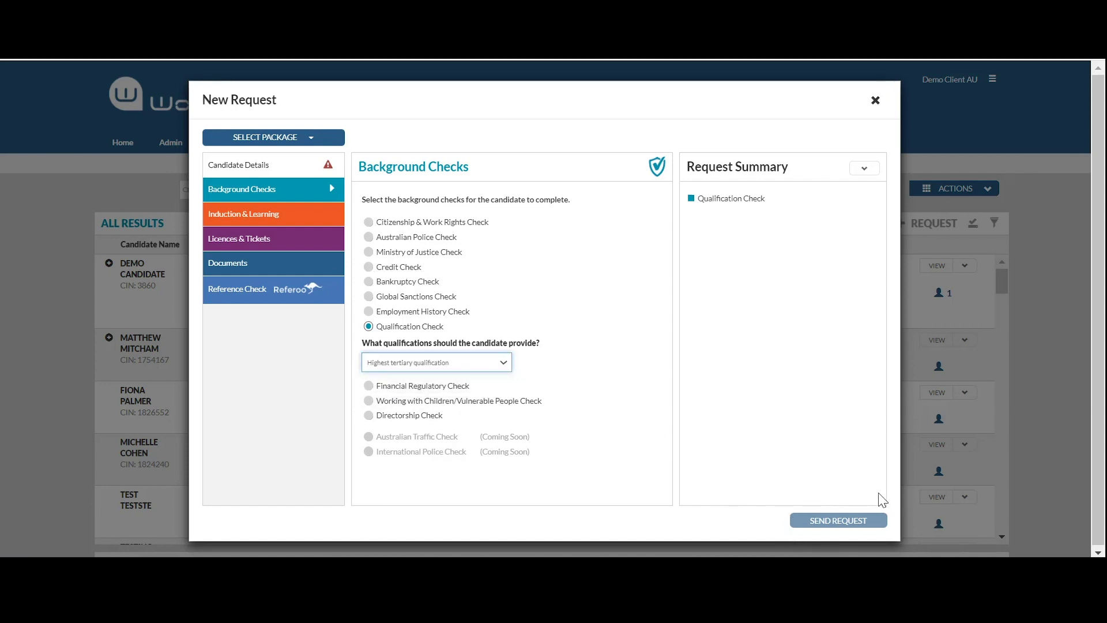
pyautogui.click(876, 102)
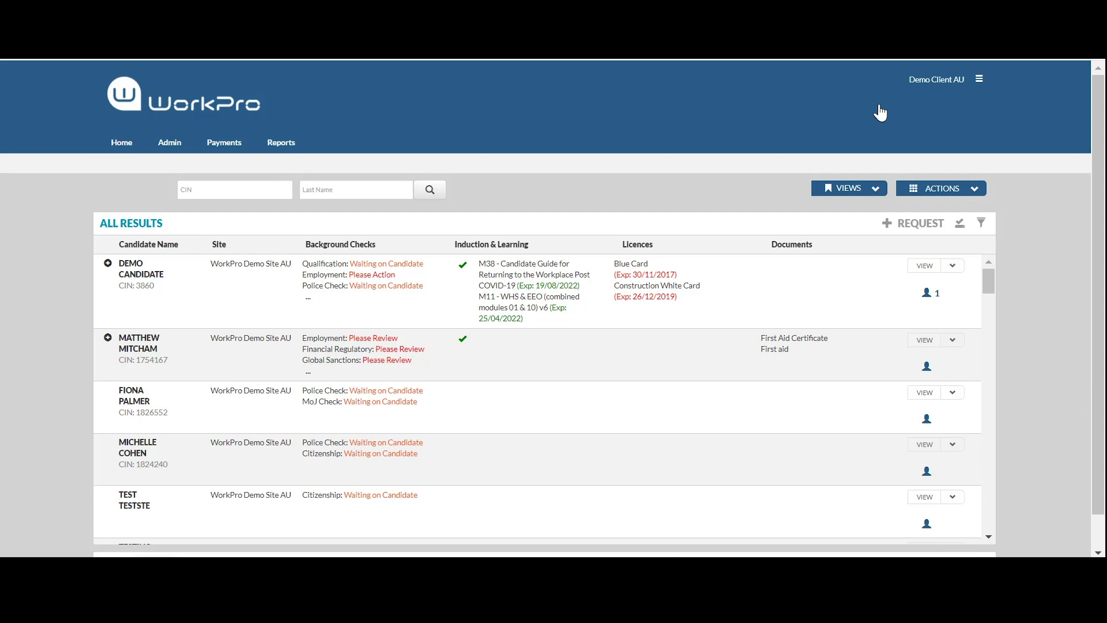
# Log out of Demo Client AU and sign in to WorkPro AUS with the saved candidate username.
pyautogui.click(979, 79)
pyautogui.click(923, 203)
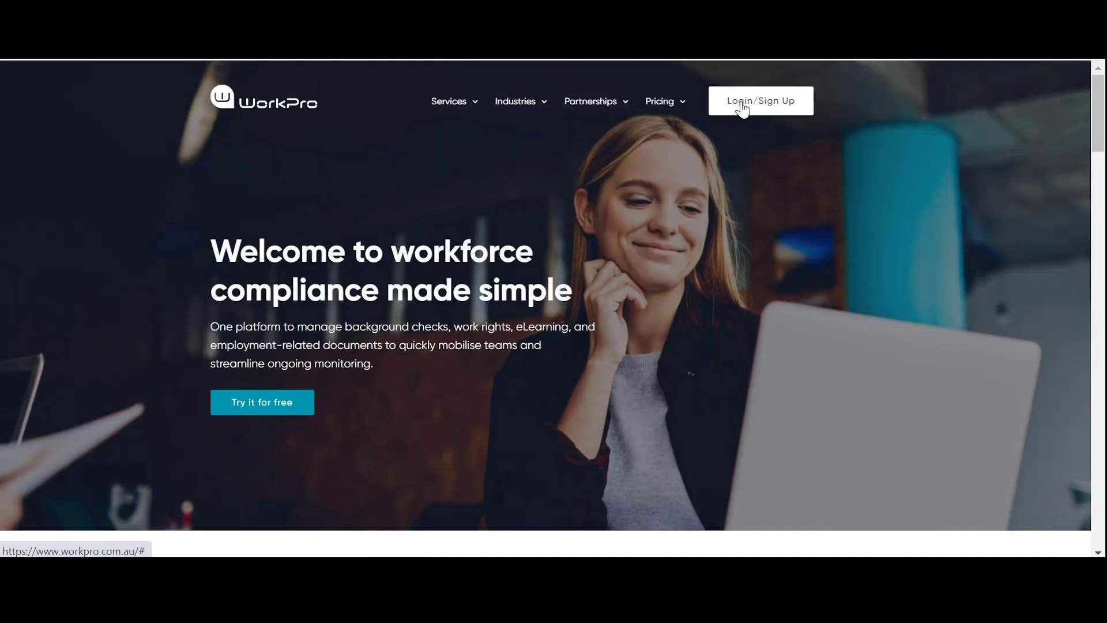
pyautogui.click(742, 109)
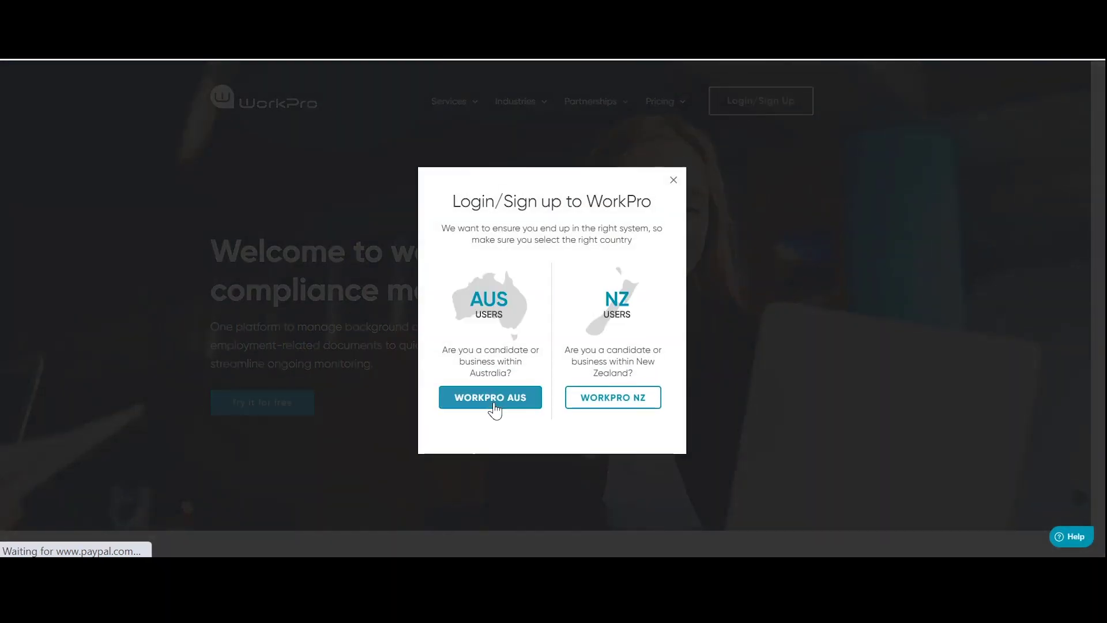
pyautogui.click(494, 406)
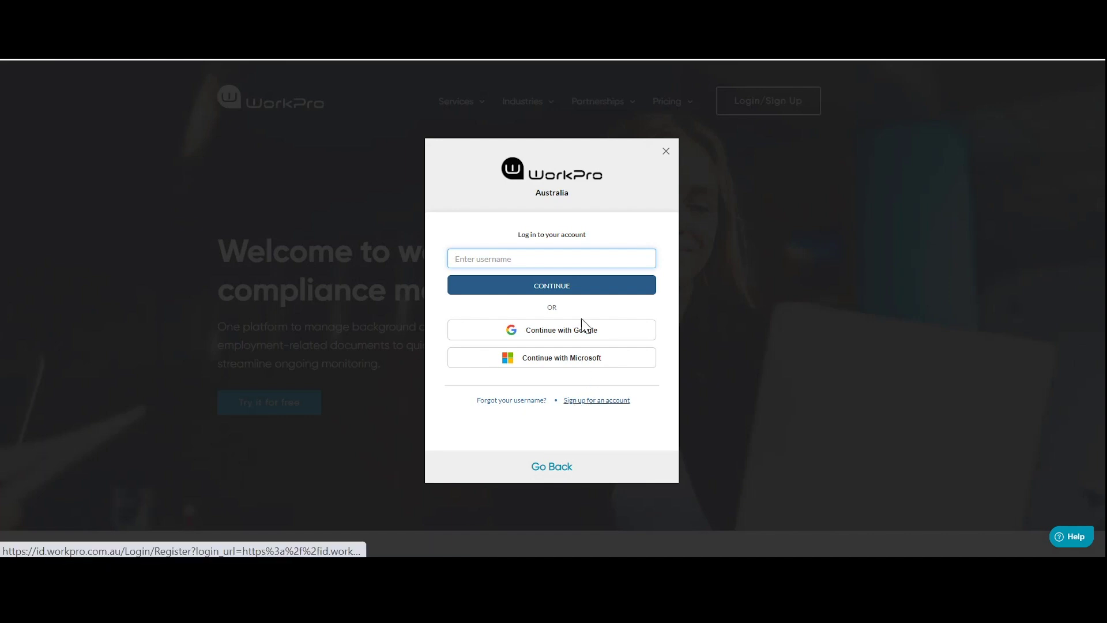
pyautogui.click(534, 258)
pyautogui.click(537, 352)
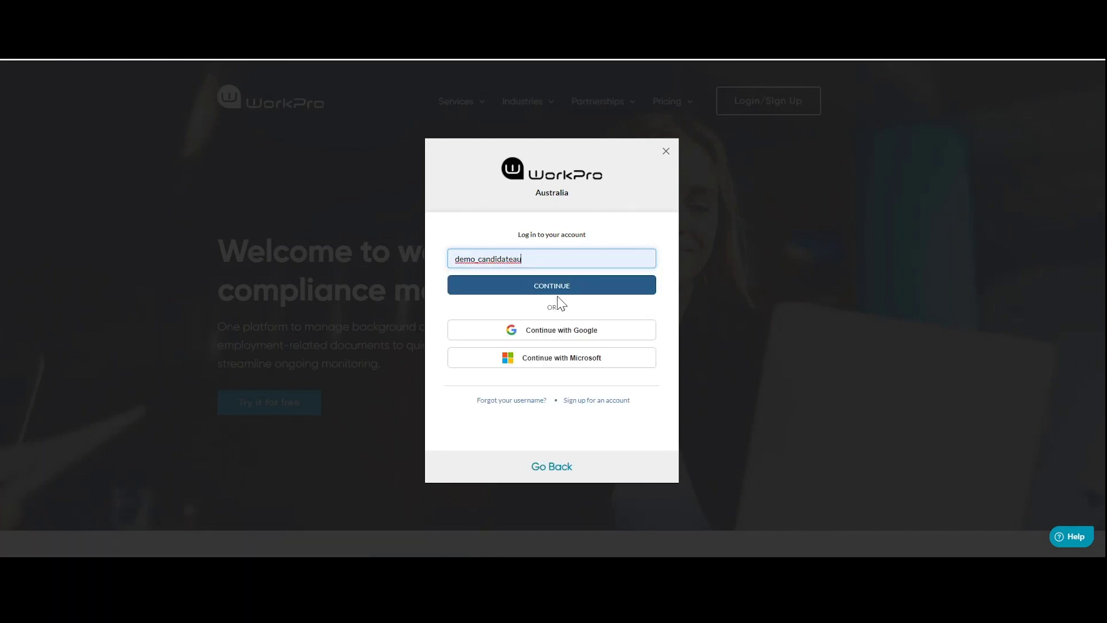
pyautogui.click(561, 288)
pyautogui.click(559, 318)
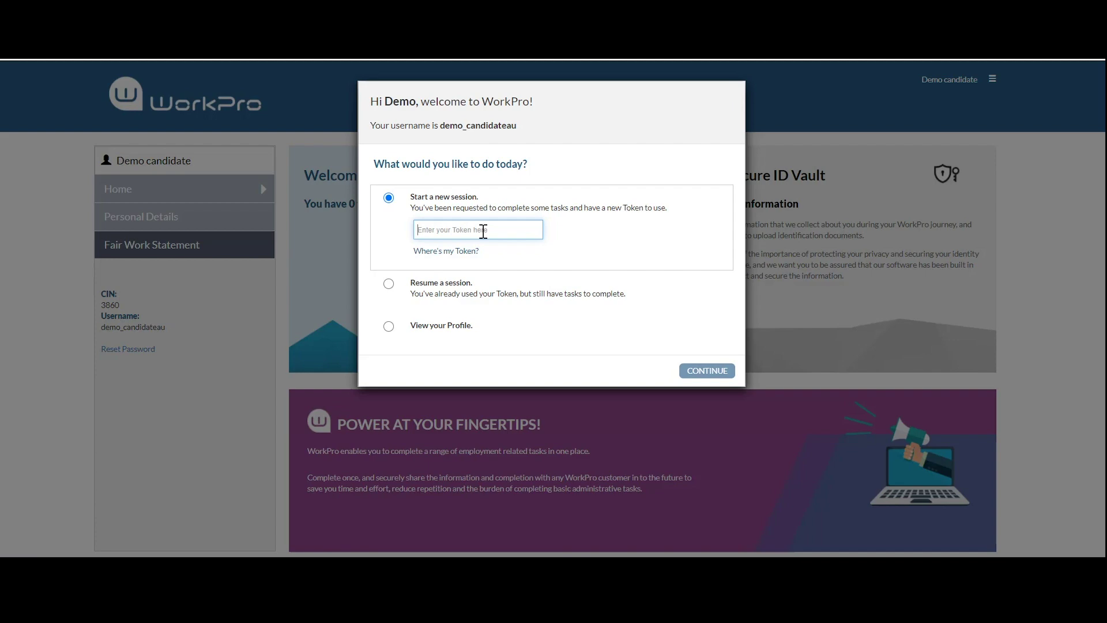
# Resume an existing candidate session and open the requested background checks.
pyautogui.click(465, 289)
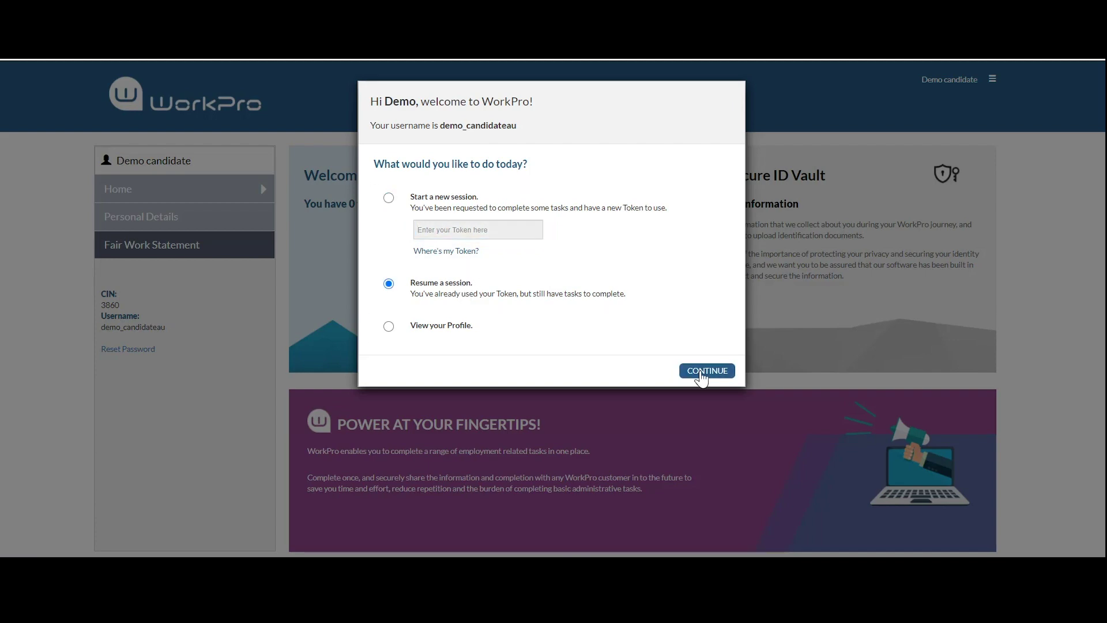
pyautogui.click(700, 372)
pyautogui.click(184, 276)
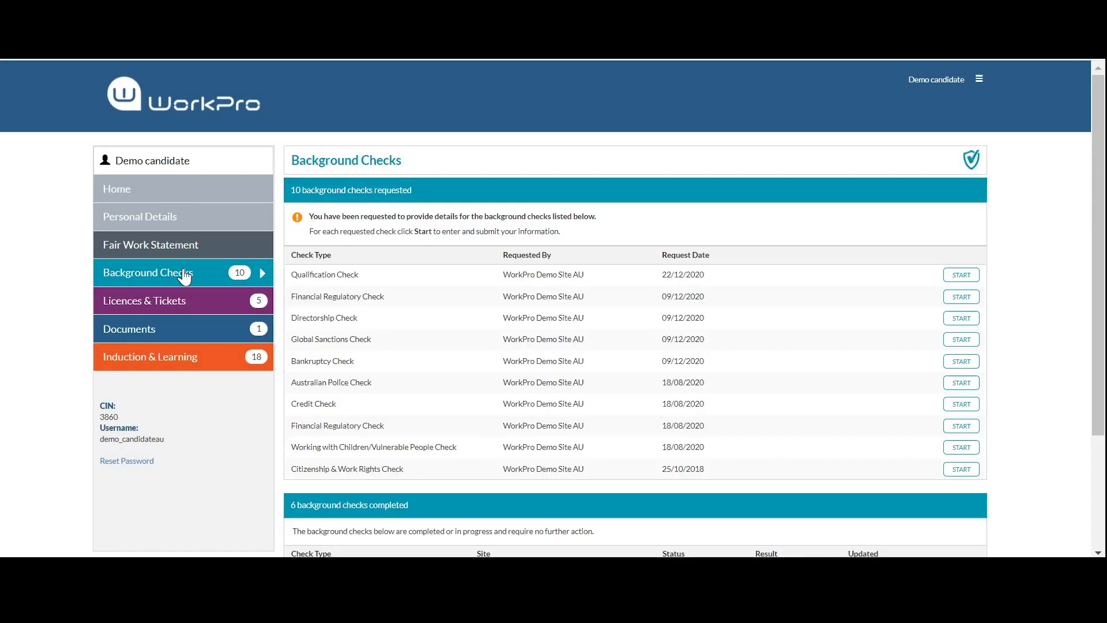
# Start the Qualification Check and advance past names, birth details and the 2016–2018 qualification.
pyautogui.click(960, 277)
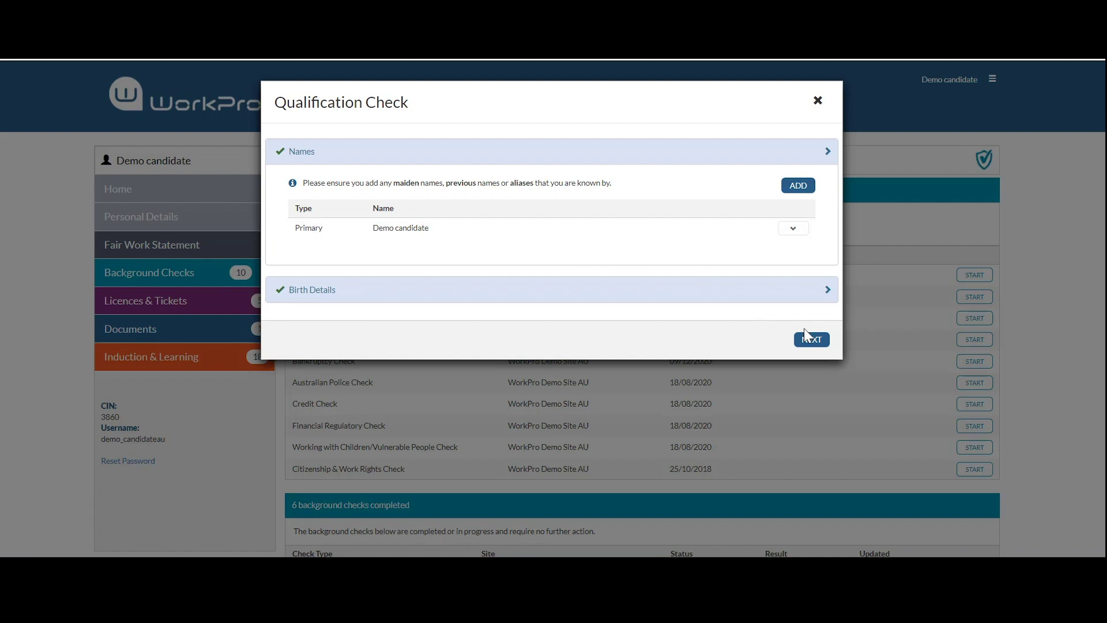
pyautogui.click(819, 344)
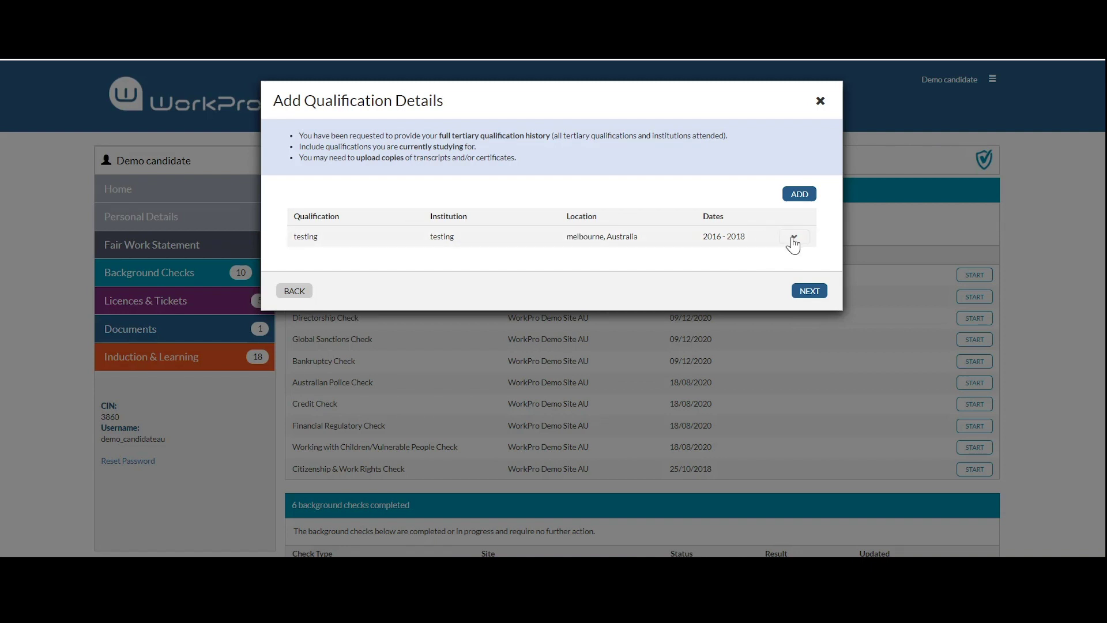
pyautogui.click(809, 290)
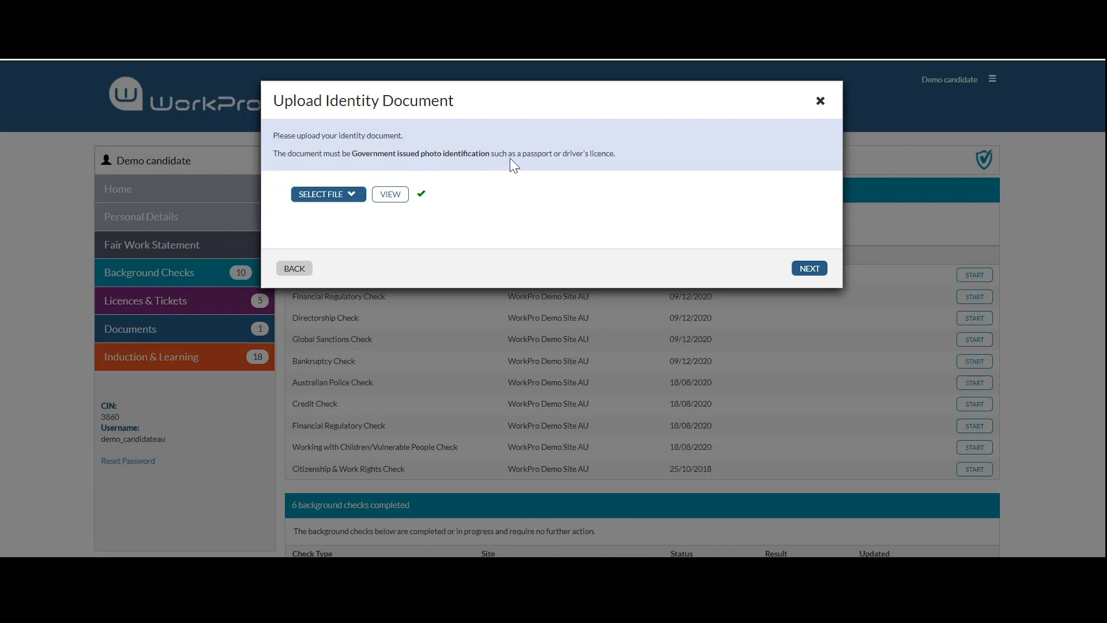
# Acknowledge the personal information notice, draw a consent signature, and close the consent dialog.
pyautogui.click(810, 269)
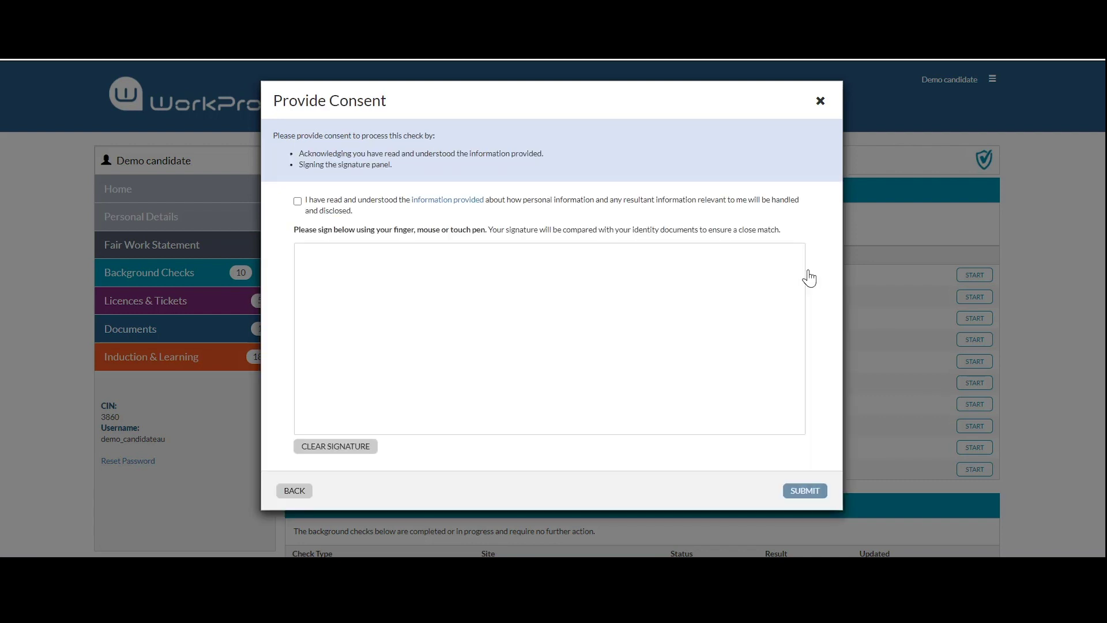
pyautogui.click(298, 201)
pyautogui.moveTo(353, 304); pyautogui.dragTo(355, 353)
pyautogui.moveTo(311, 316)
pyautogui.mouseDown()
pyautogui.moveTo(451, 339)
pyautogui.moveTo(526, 332)
pyautogui.mouseUp()
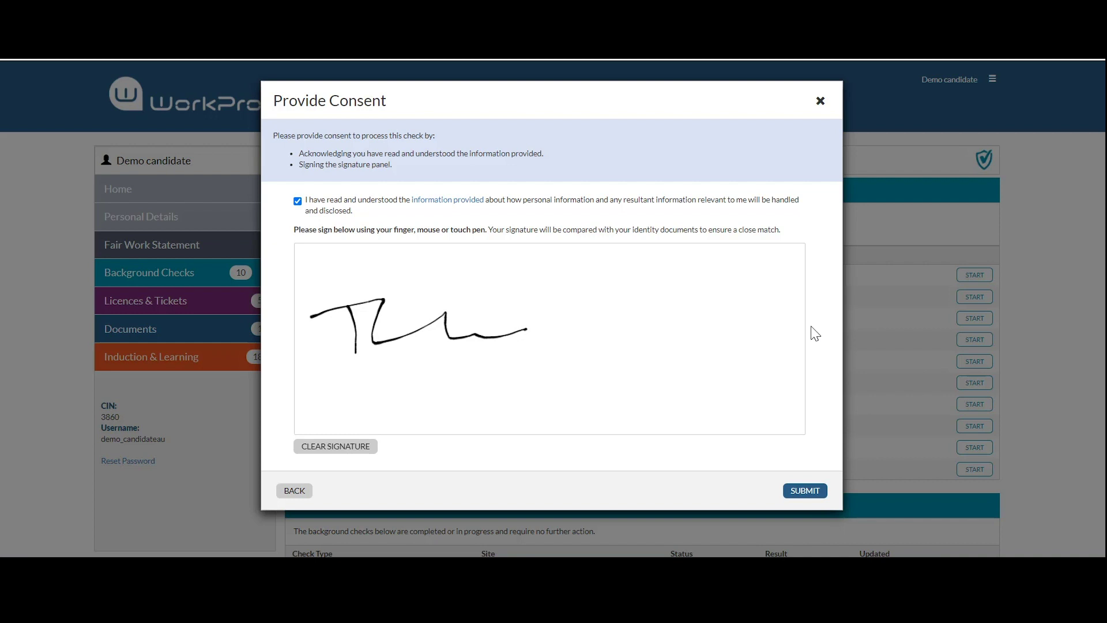
pyautogui.click(821, 104)
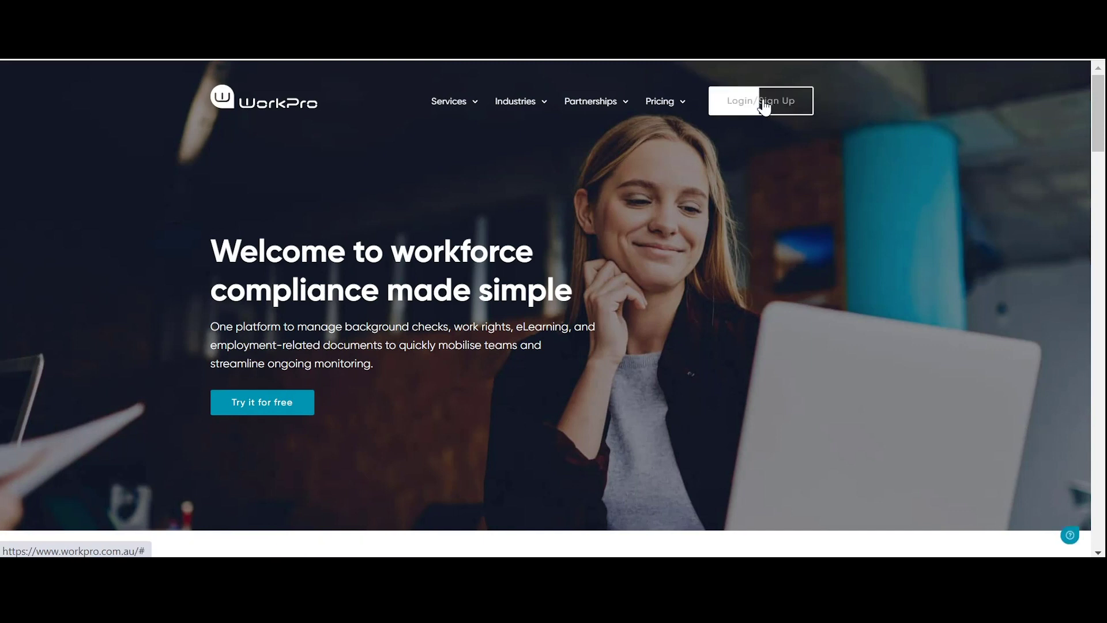
# Sign back in to WorkPro AUS with the saved client username.
pyautogui.click(750, 107)
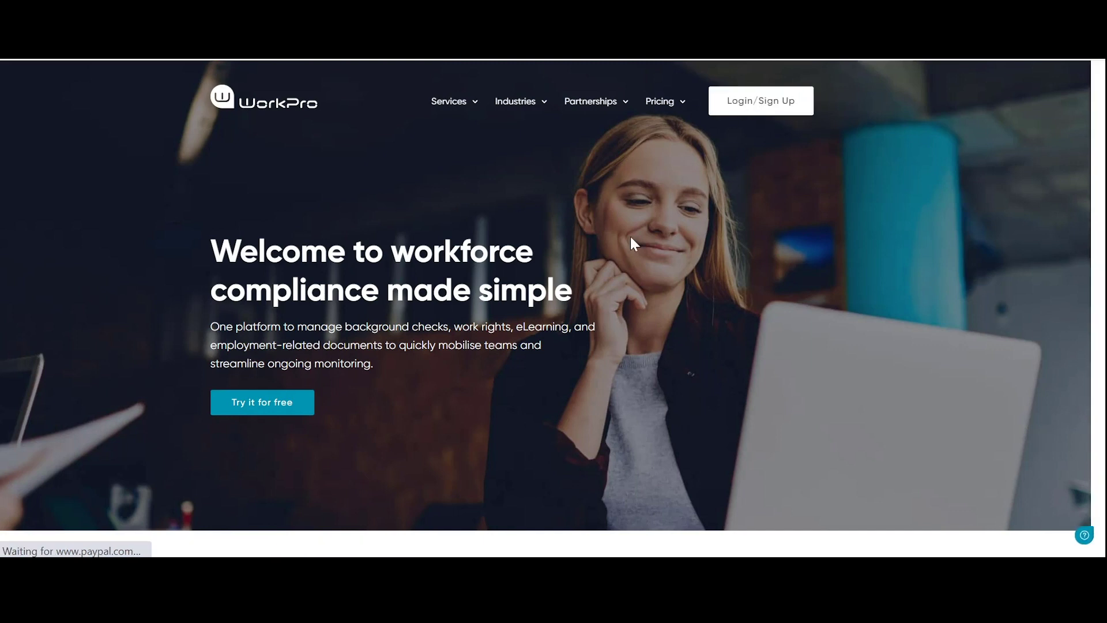
pyautogui.click(499, 408)
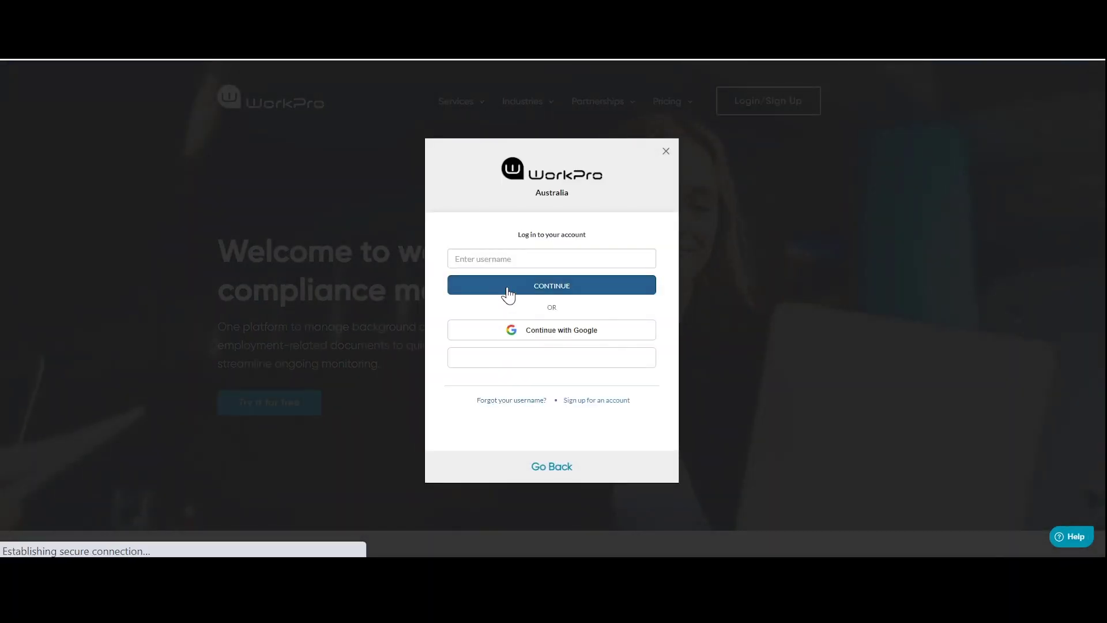
pyautogui.click(506, 258)
pyautogui.click(519, 321)
pyautogui.click(564, 293)
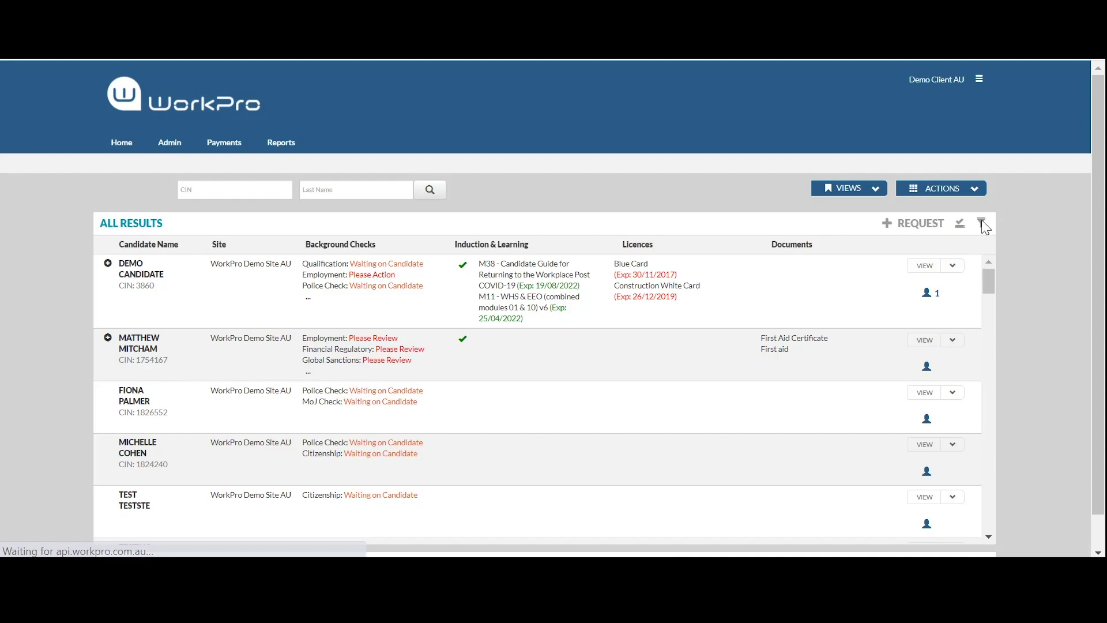
# Filter All Results by Background Checks > Qualification Check, leaving 12 candidates.
pyautogui.click(983, 223)
pyautogui.click(983, 224)
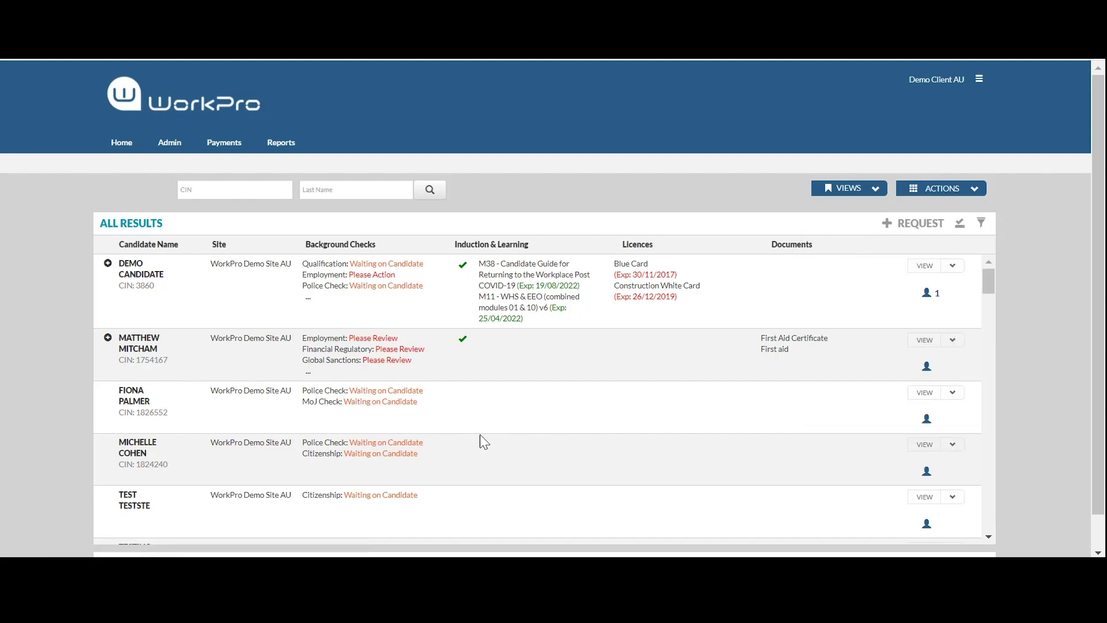
pyautogui.scroll(-3, 483, 442)
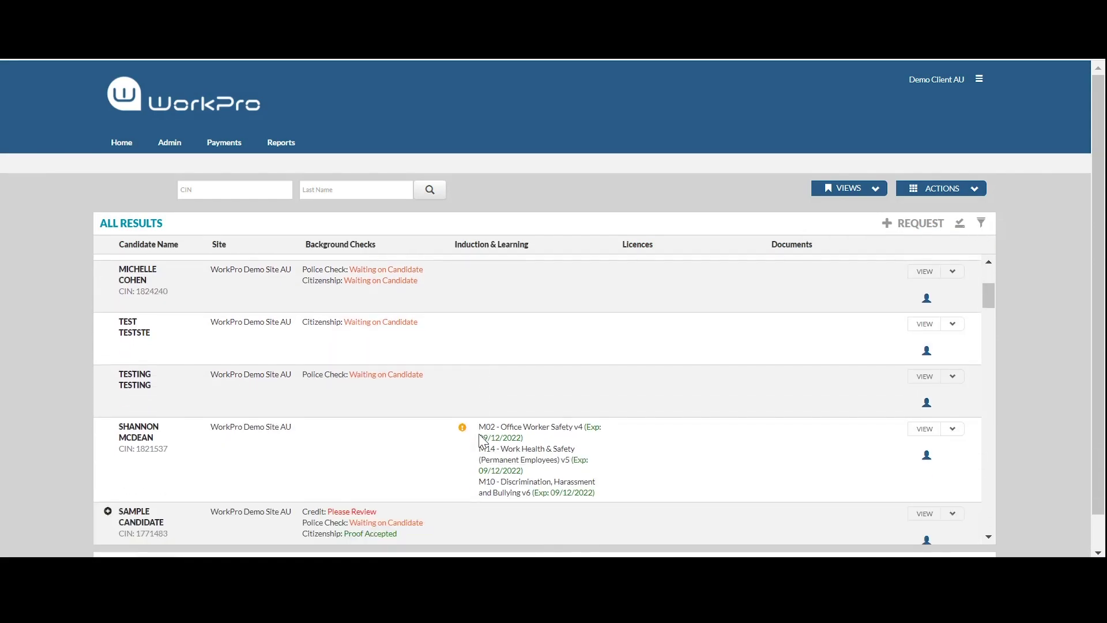
pyautogui.click(982, 222)
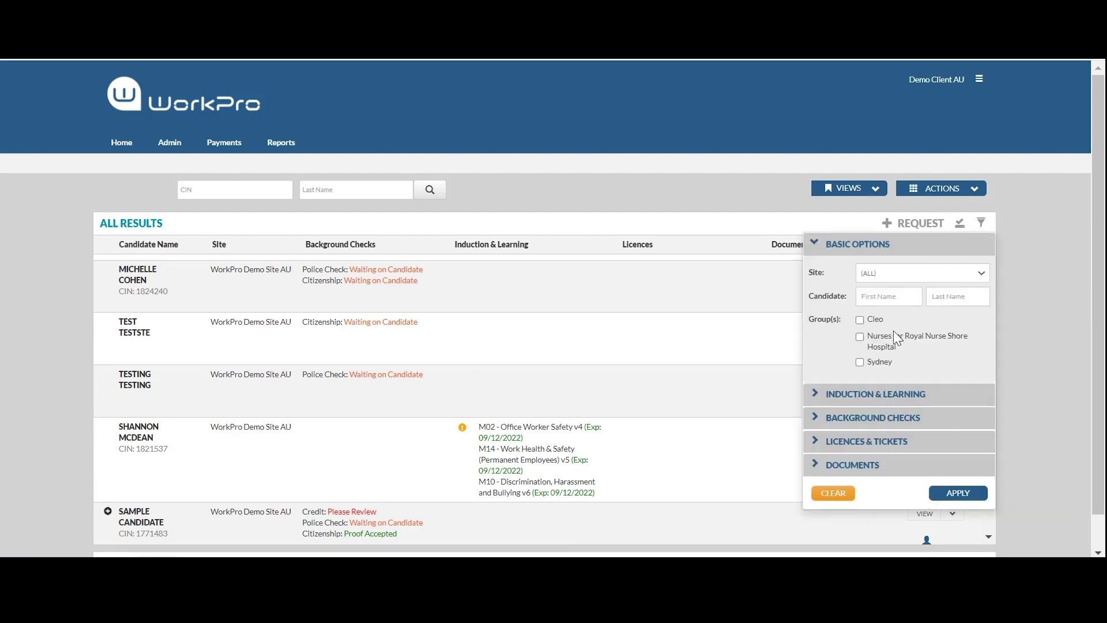
pyautogui.click(855, 428)
pyautogui.scroll(-2, 892, 488)
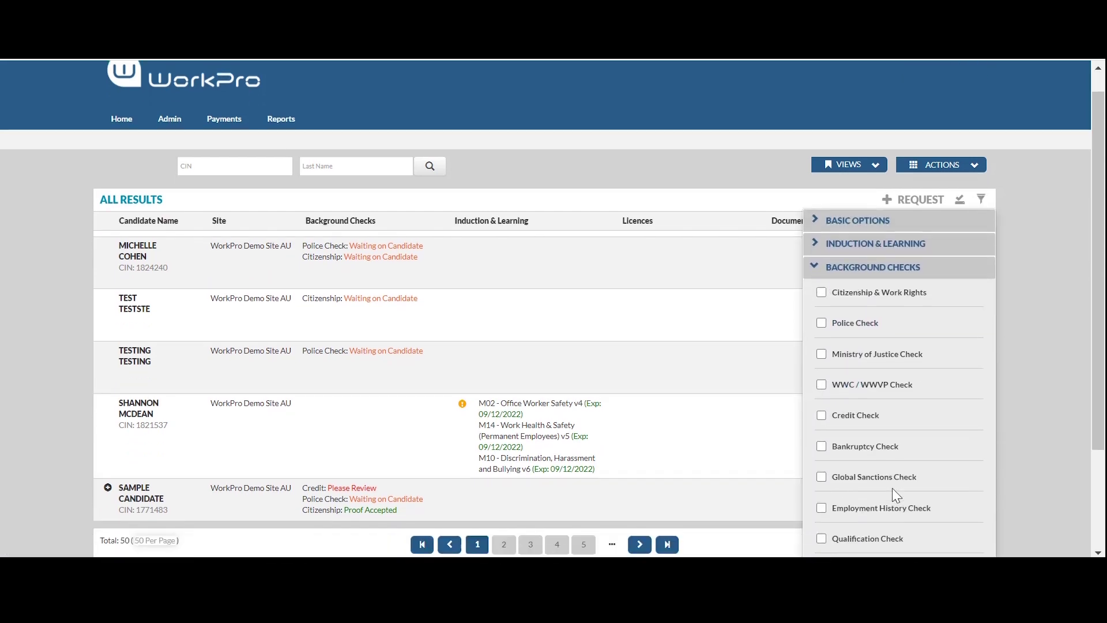
pyautogui.click(869, 476)
pyautogui.scroll(-2, 1026, 471)
pyautogui.click(959, 540)
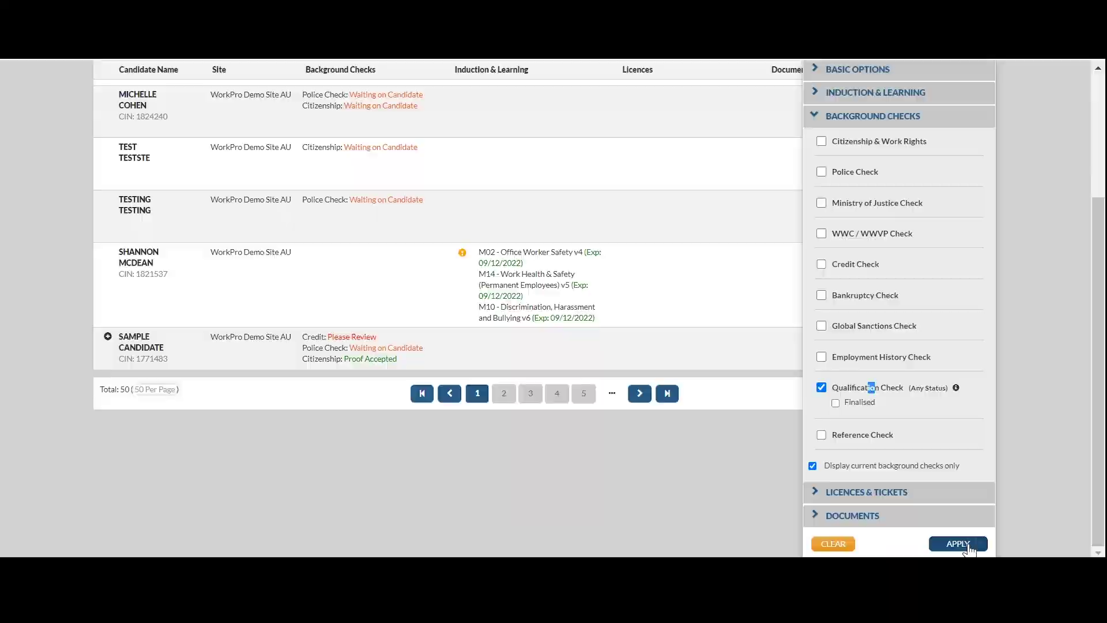
pyautogui.scroll(-3, 380, 396)
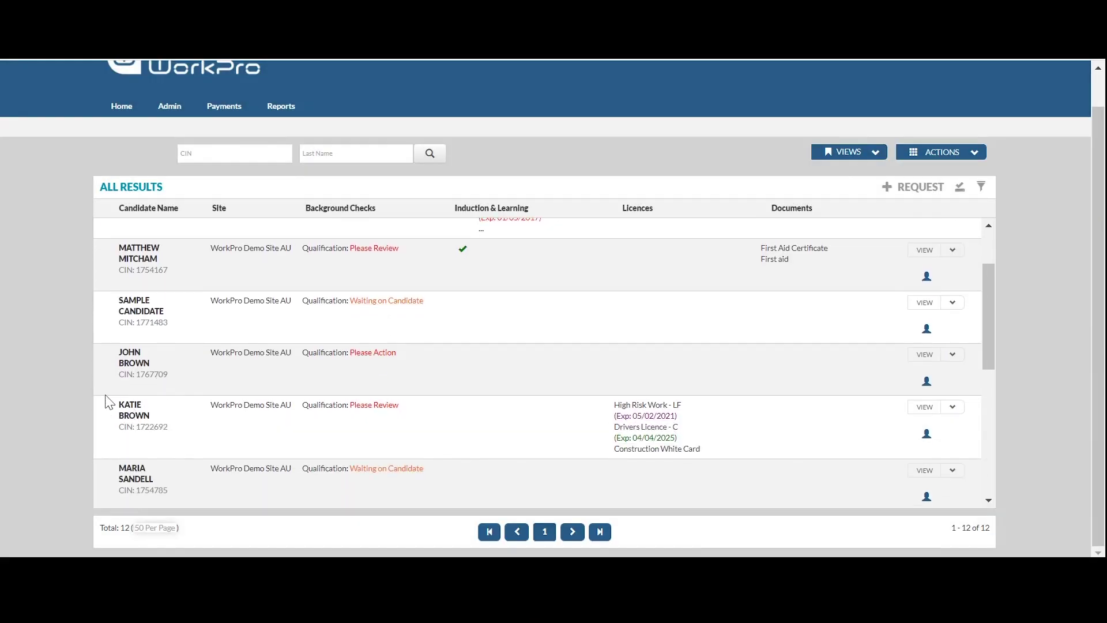
pyautogui.click(376, 411)
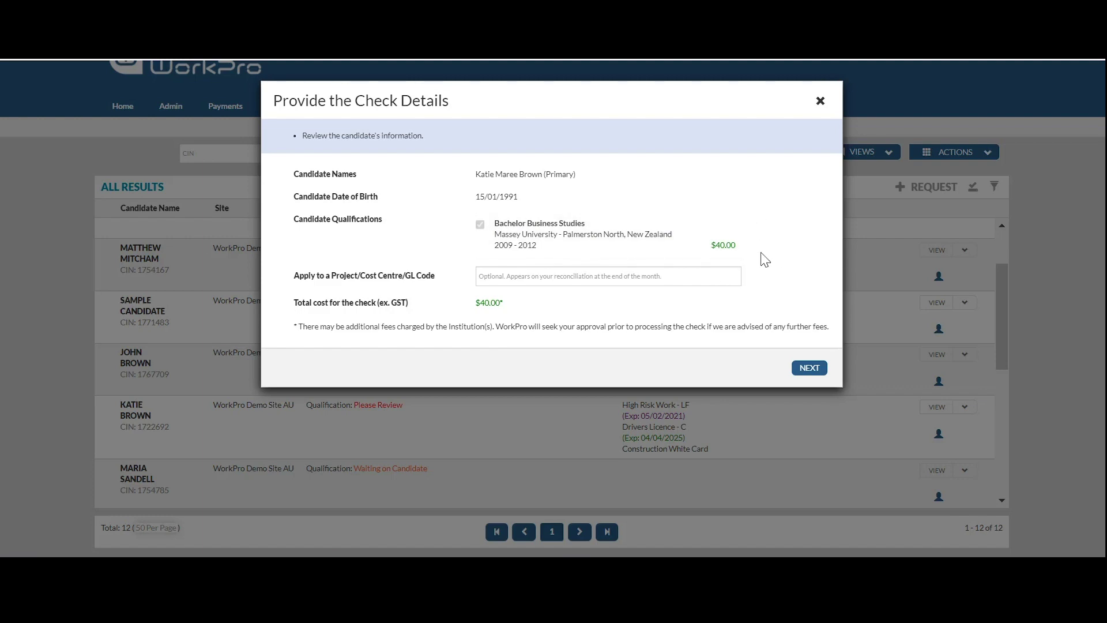
pyautogui.click(815, 373)
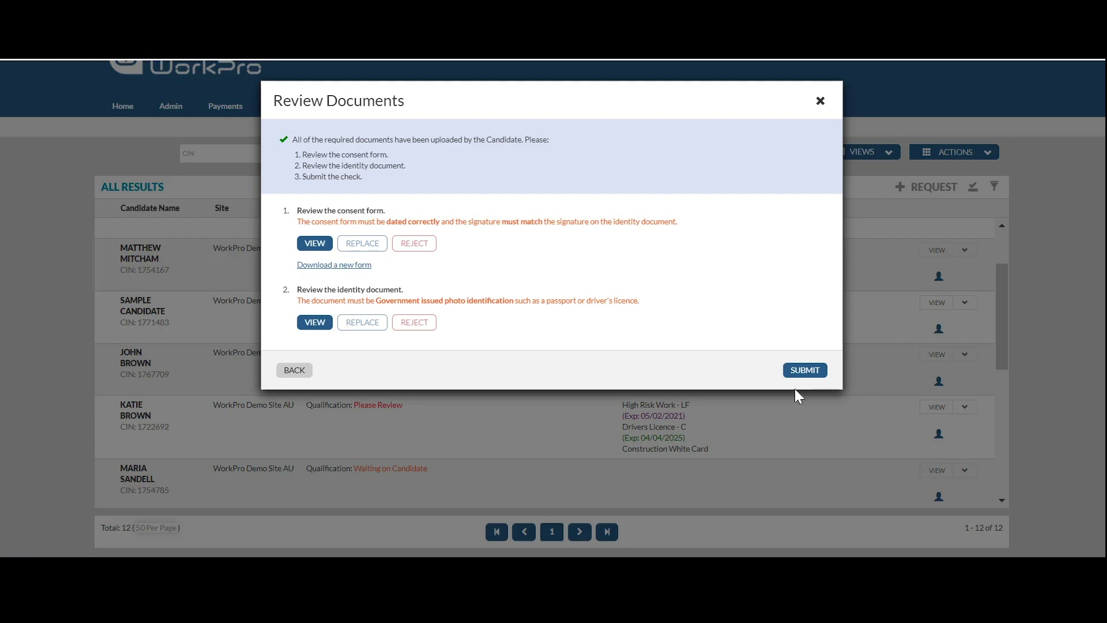
pyautogui.click(820, 102)
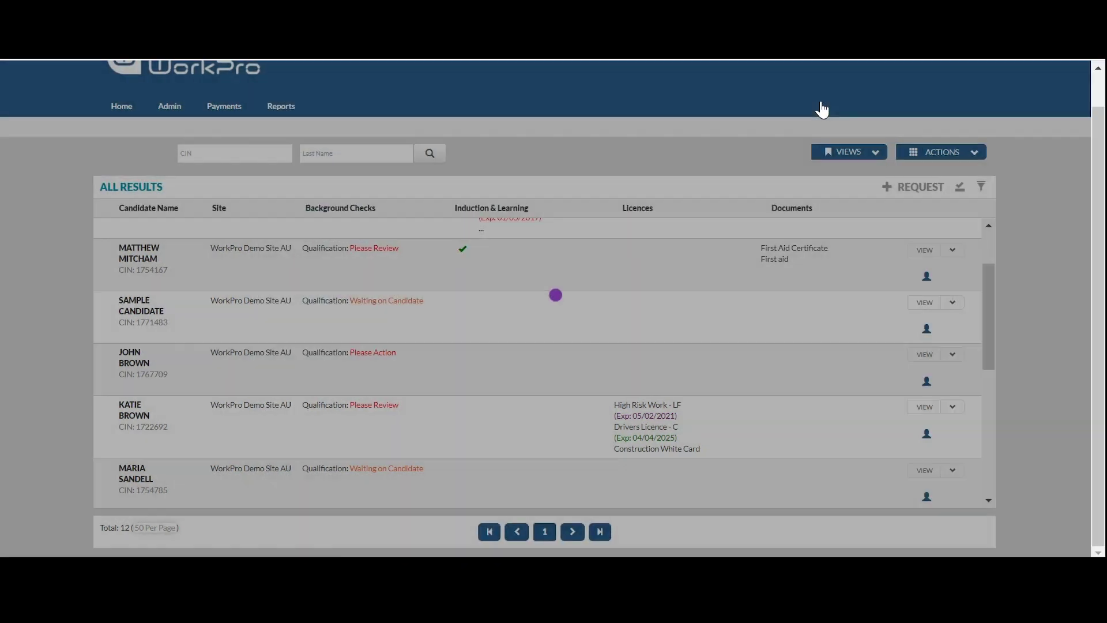